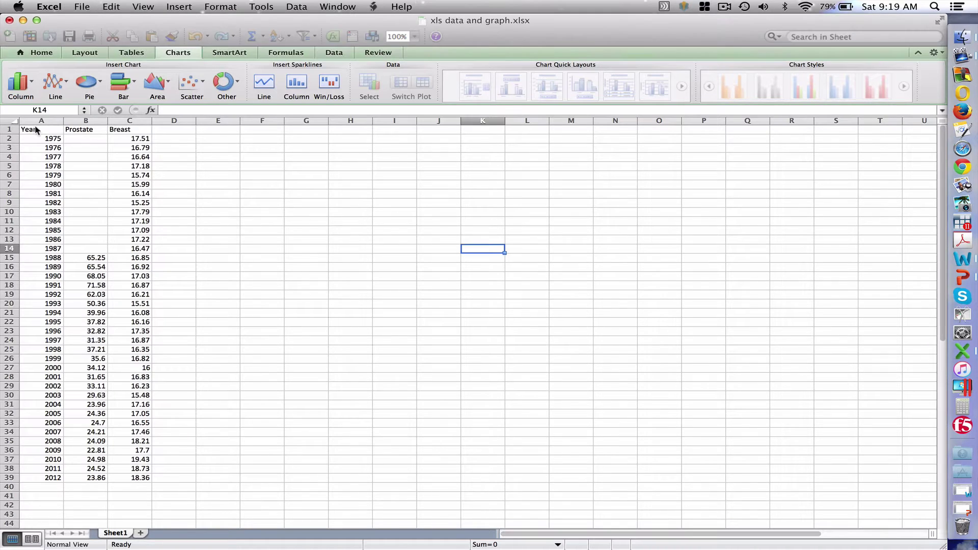
Select A1:C39 and insert a Straight Lined Scatter chart of Prostate and Breast by Year
left_click_drag(22, 132, 132, 479)
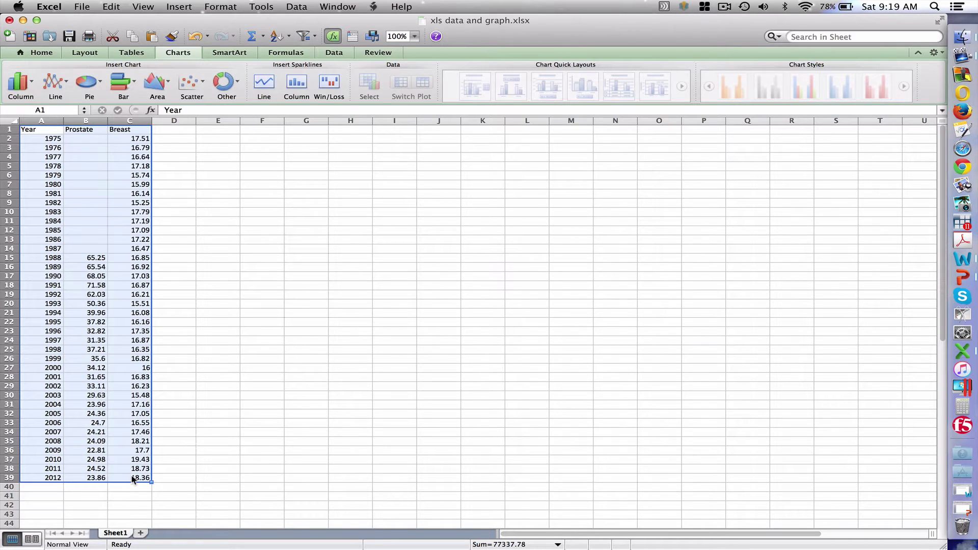
left_click(193, 85)
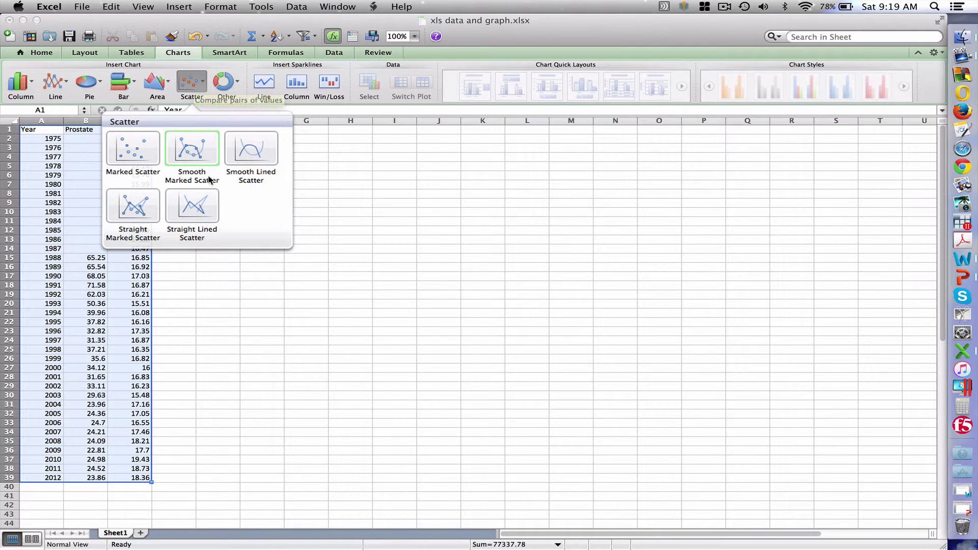
left_click(189, 209)
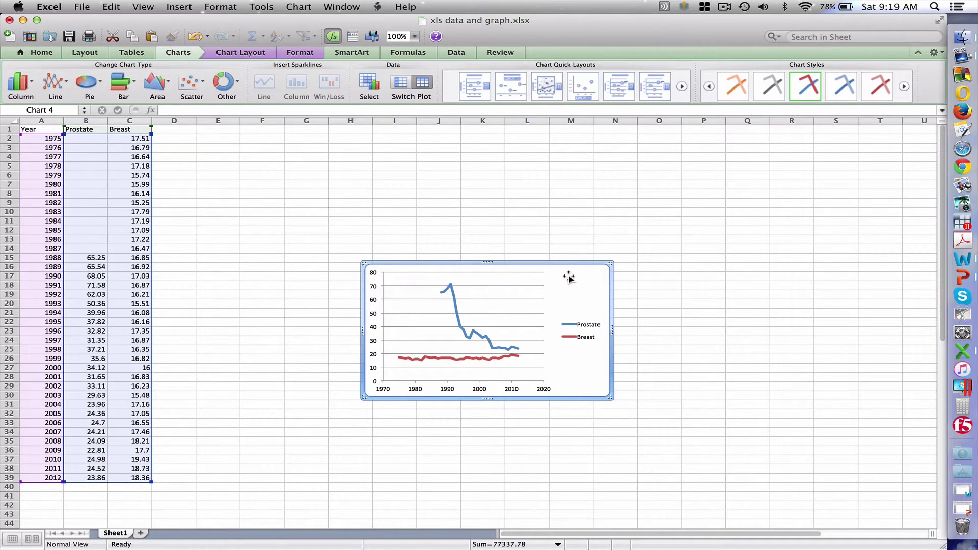
Resize the chart to 5 inches high by 8 inches wide
left_click(301, 54)
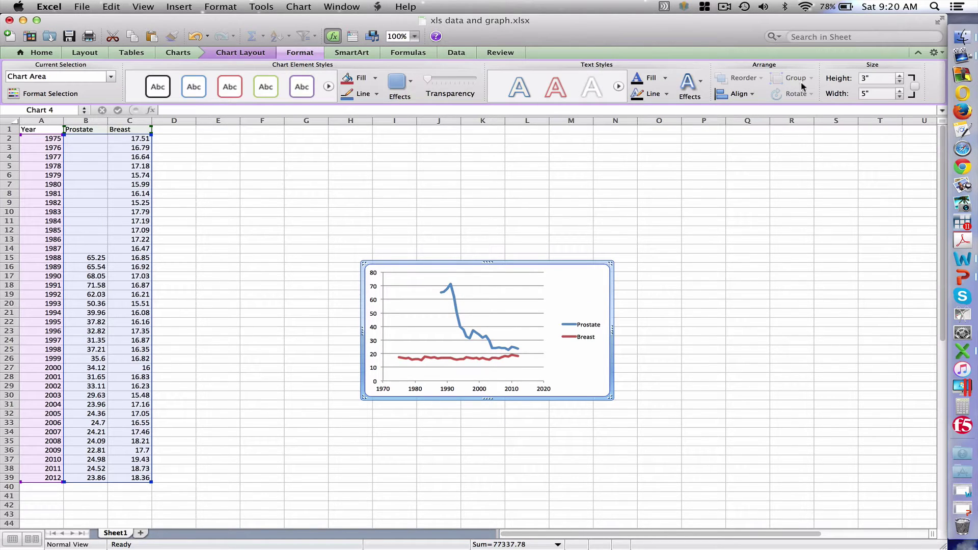
left_click(879, 79)
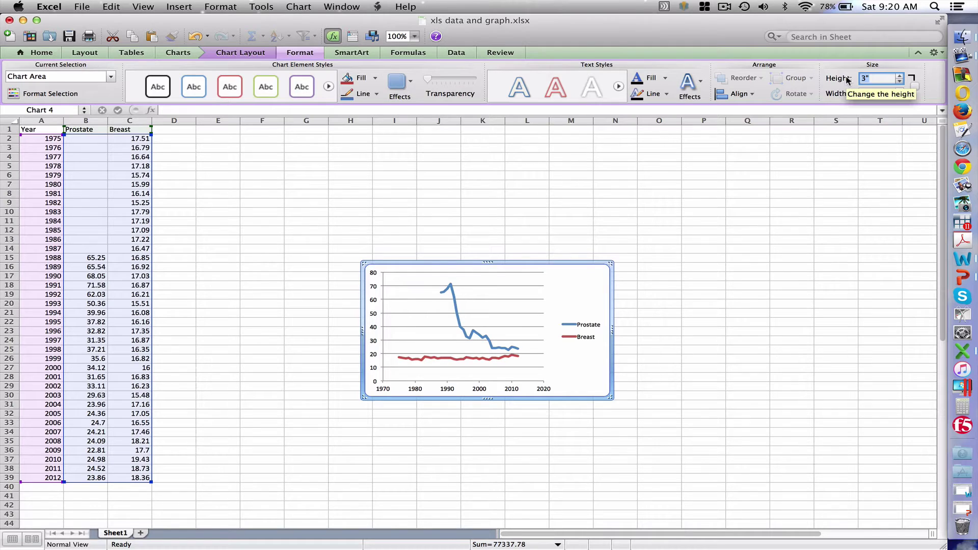
type("5")
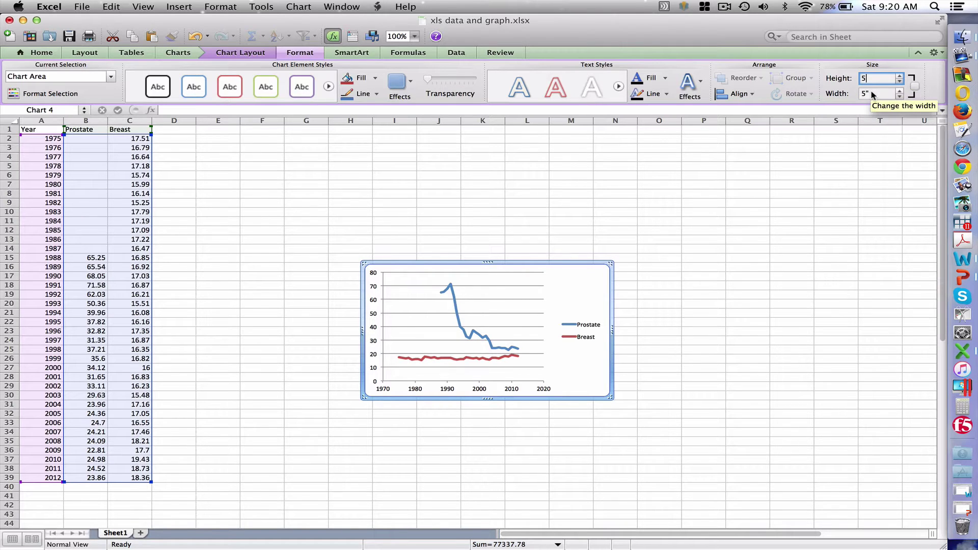
left_click(866, 95)
double_click(866, 96)
type("8")
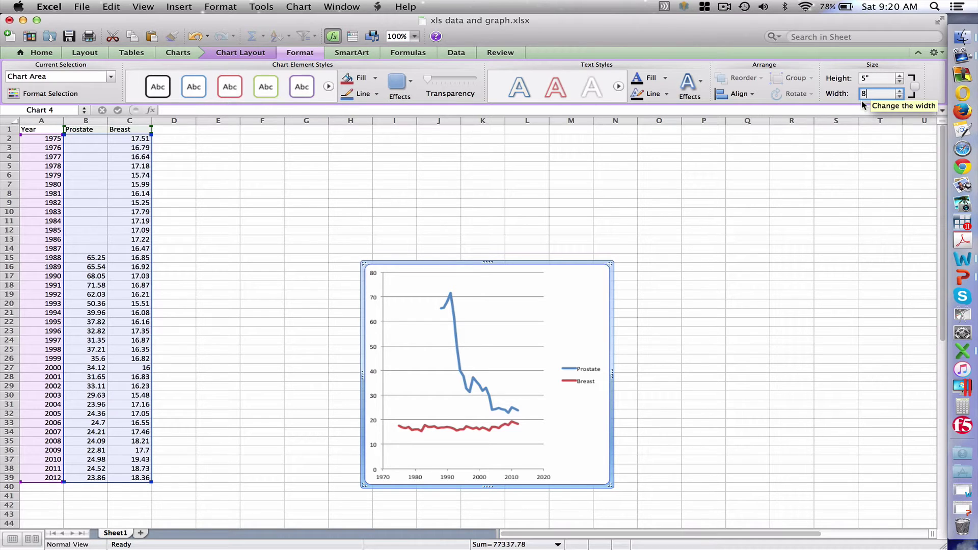
key("BackSpace")
type("5\"")
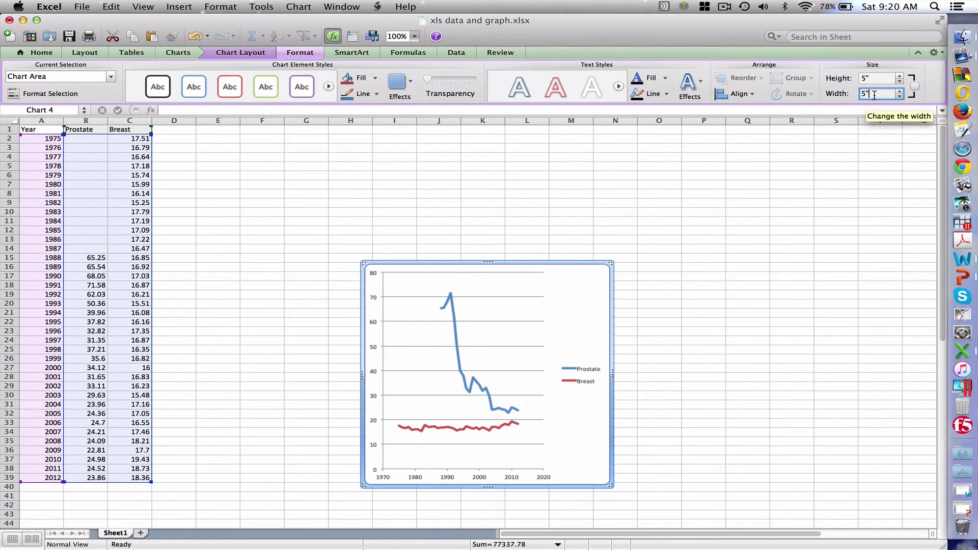
key("Return")
type("8")
key("Return")
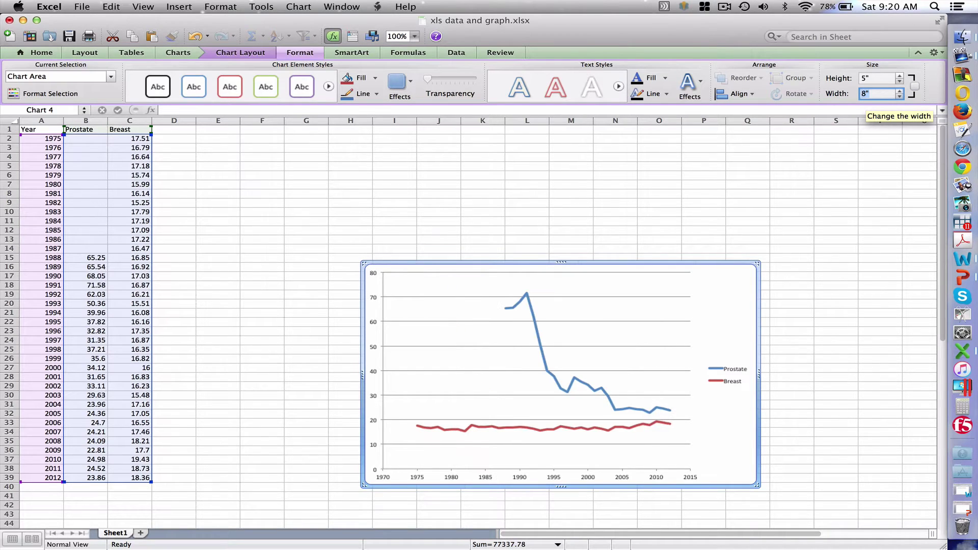
Move the chart up beside the data and delete its legend and gridlines
left_click_drag(679, 263, 534, 178)
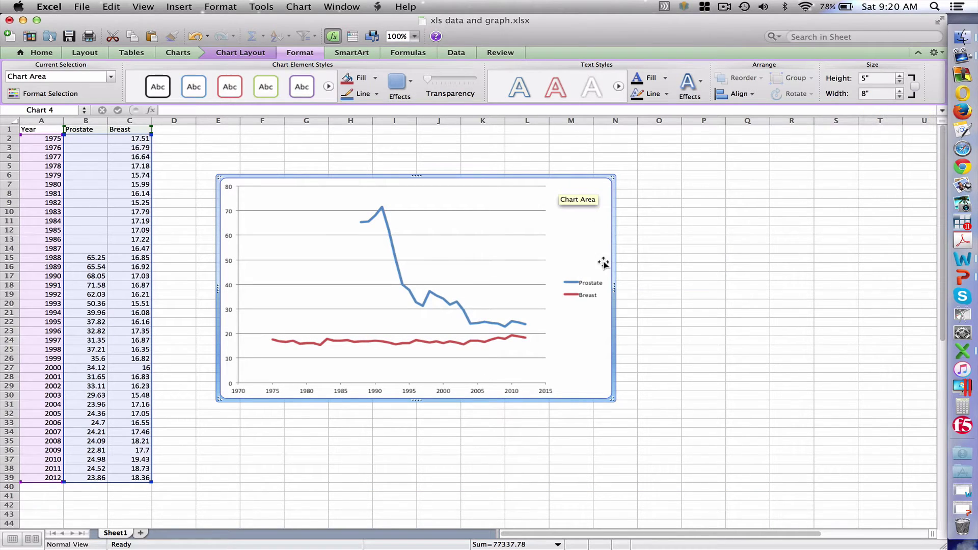
left_click(574, 284)
key("BackSpace")
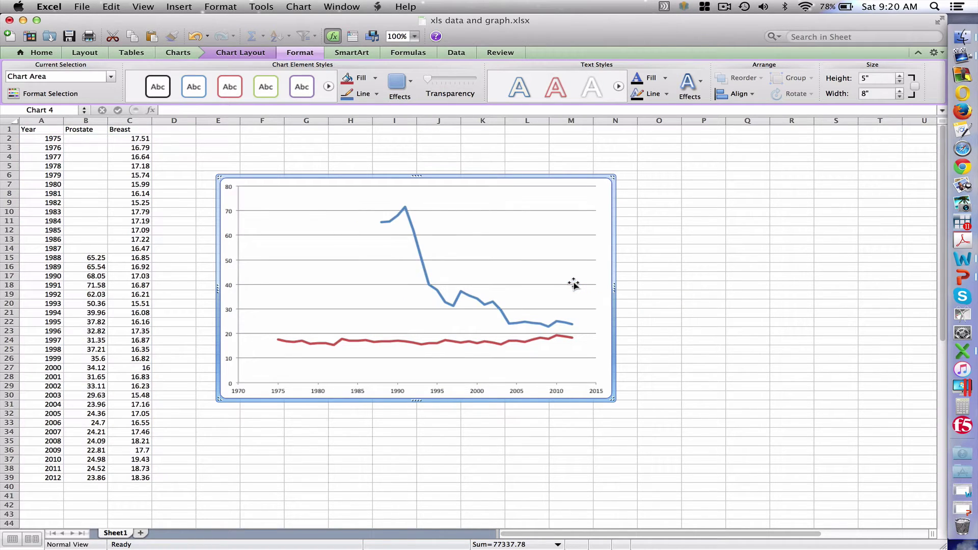
left_click(551, 235)
key("BackSpace")
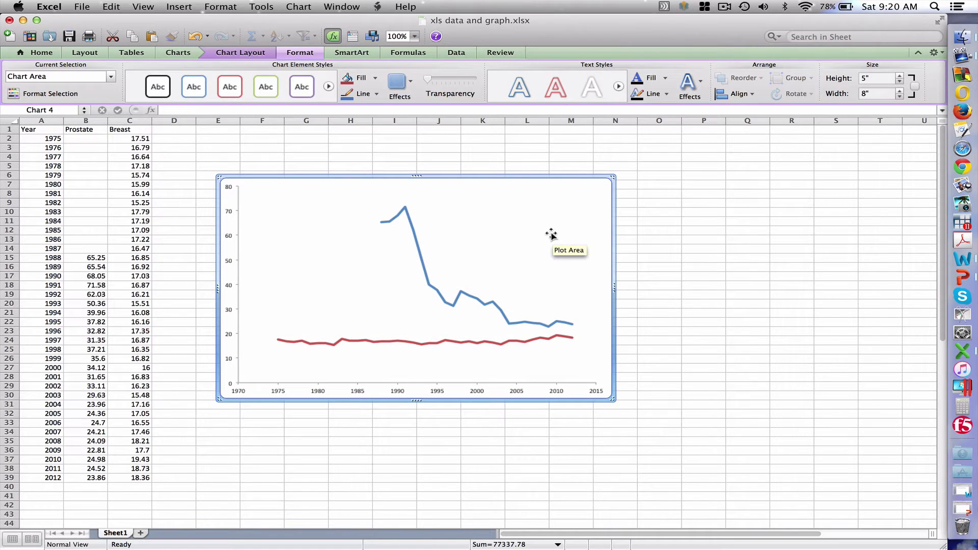
Give the year axis 14 pt labels and a fixed 1975 minimum and 2012 maximum
double_click(475, 390)
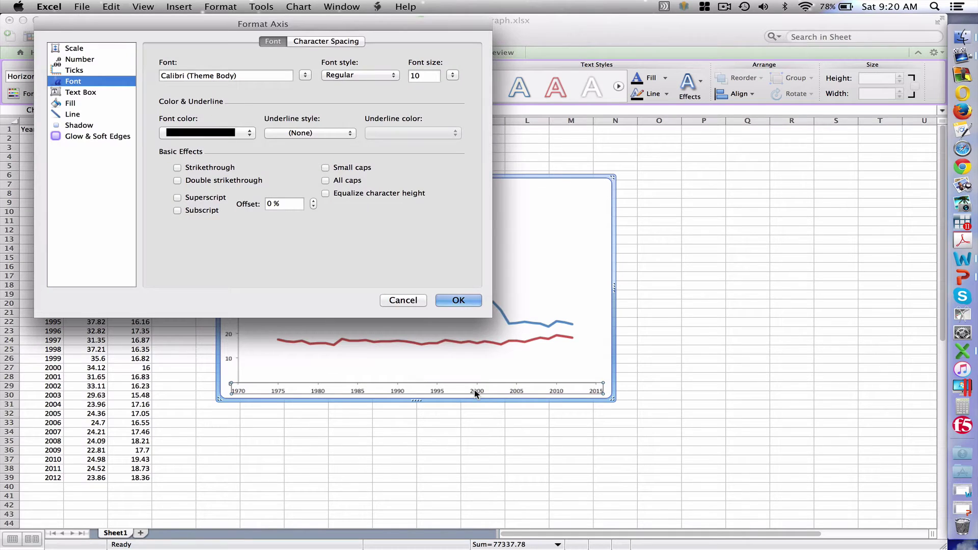
left_click(453, 76)
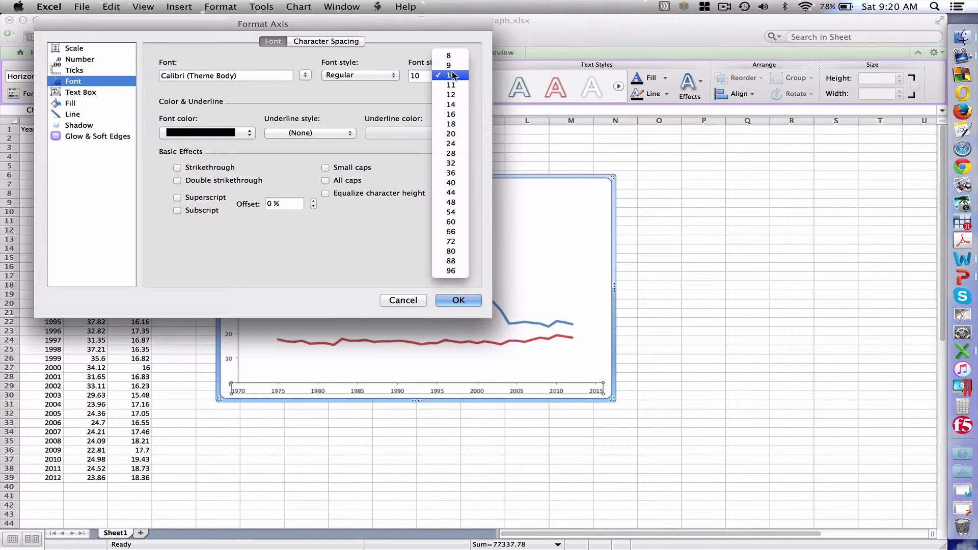
left_click(453, 105)
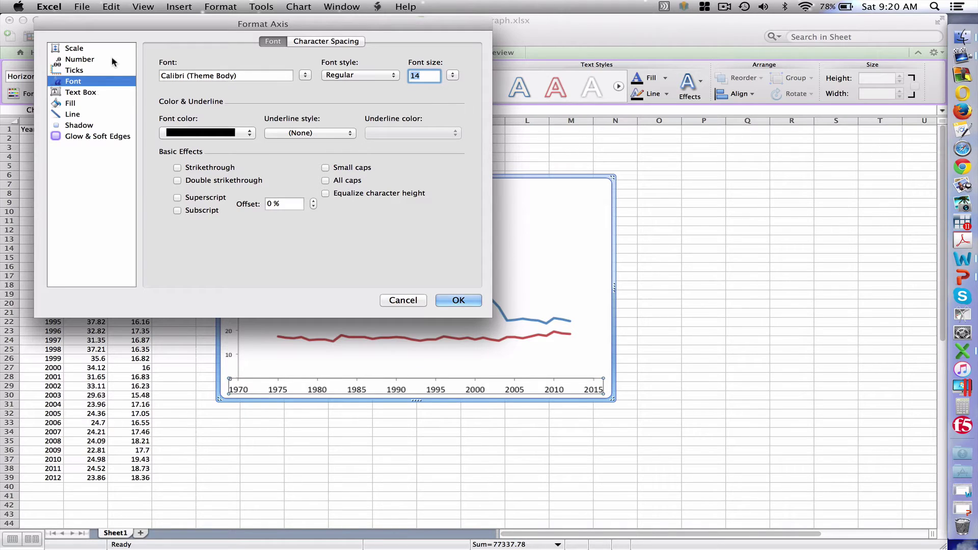
left_click(99, 48)
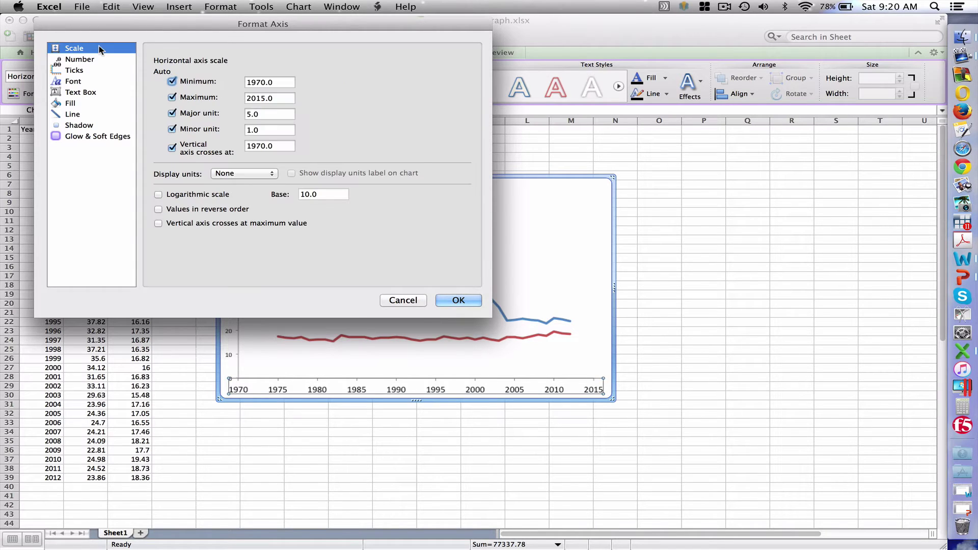
left_click(172, 82)
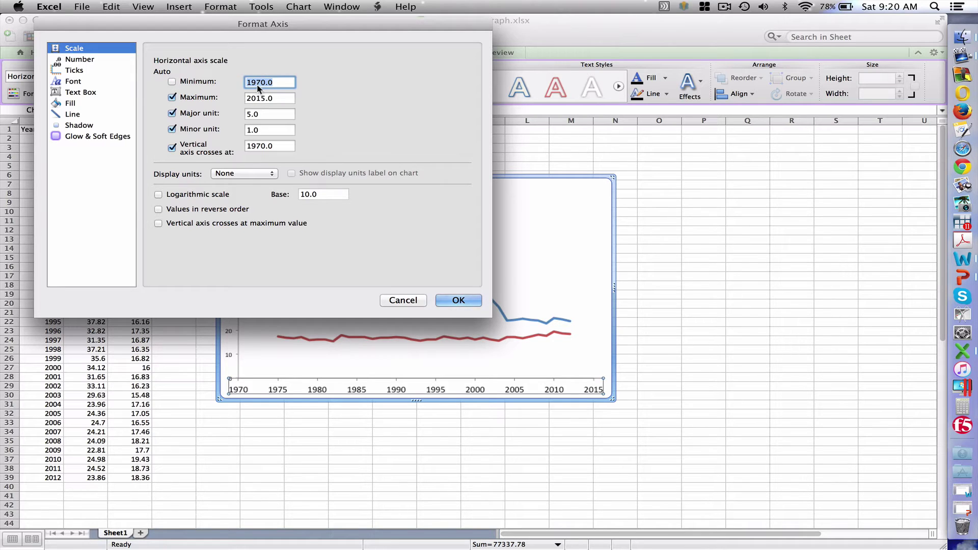
type("1975")
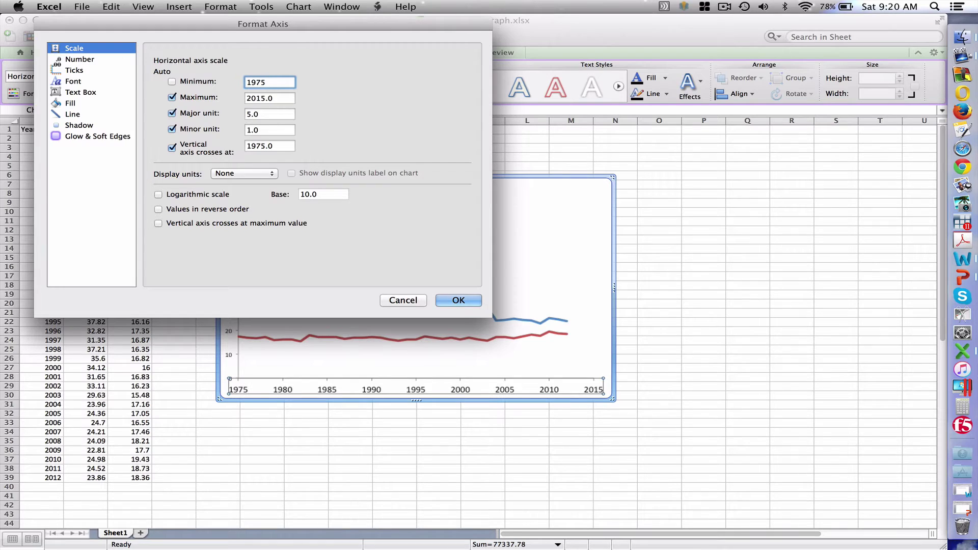
left_click(171, 97)
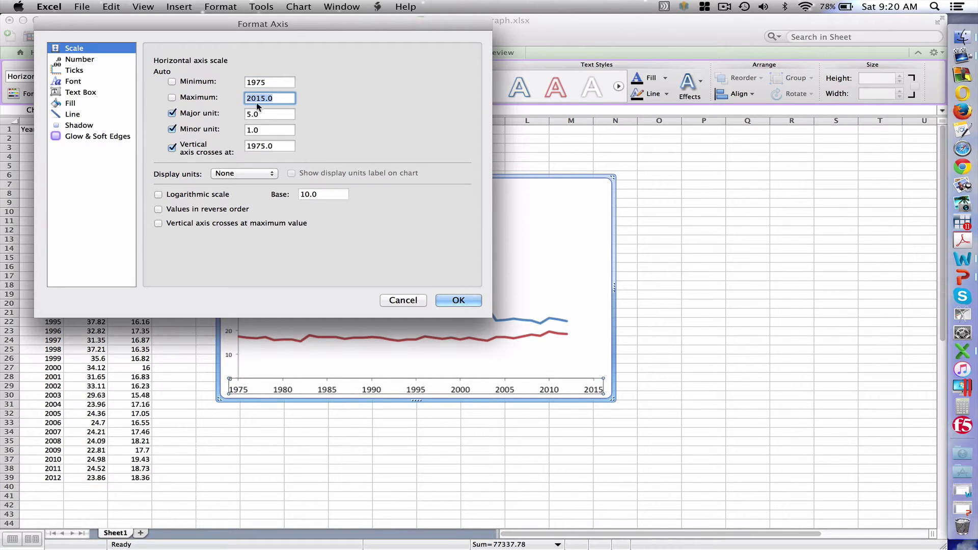
type("20121")
key("BackSpace")
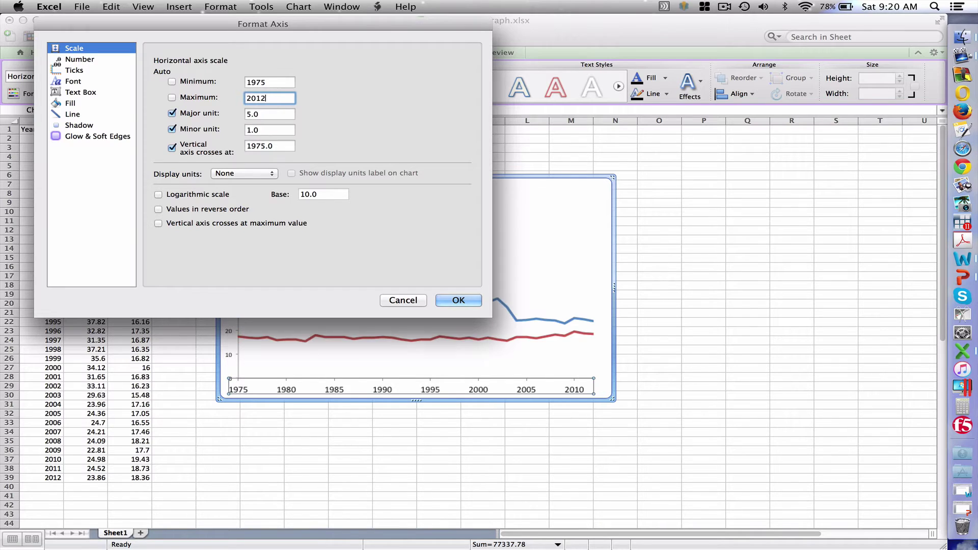
left_click(461, 302)
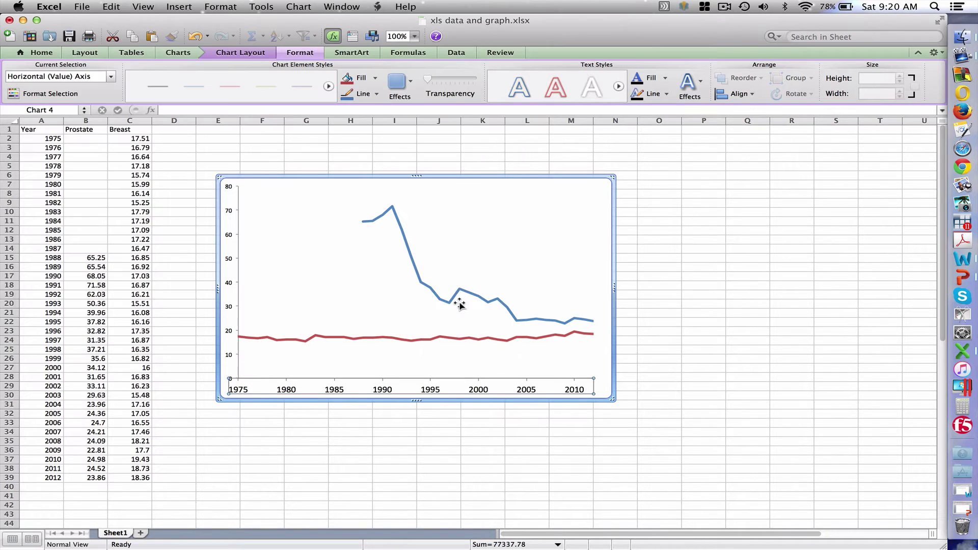
Copy the whole chart and switch to PPT graph and drawings.pptx
left_click(718, 331)
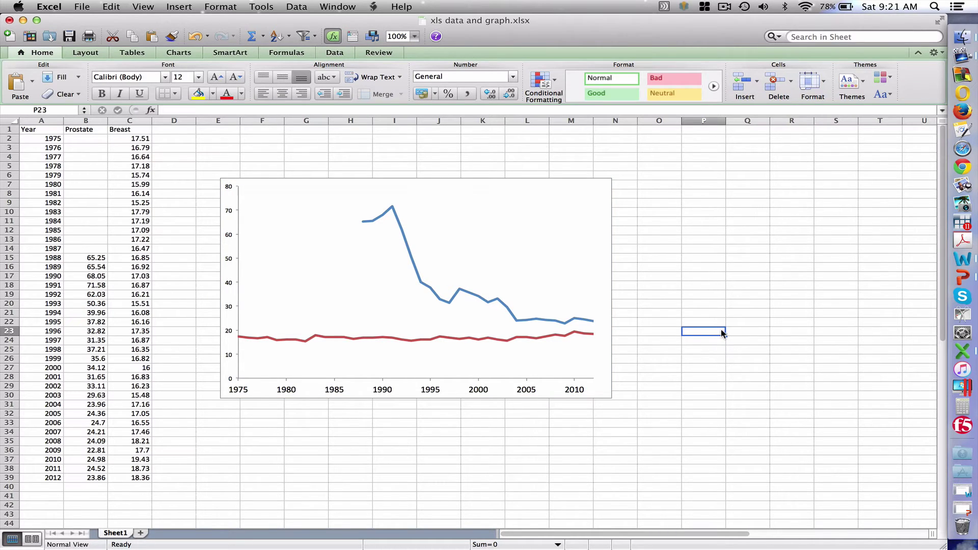
left_click(559, 187)
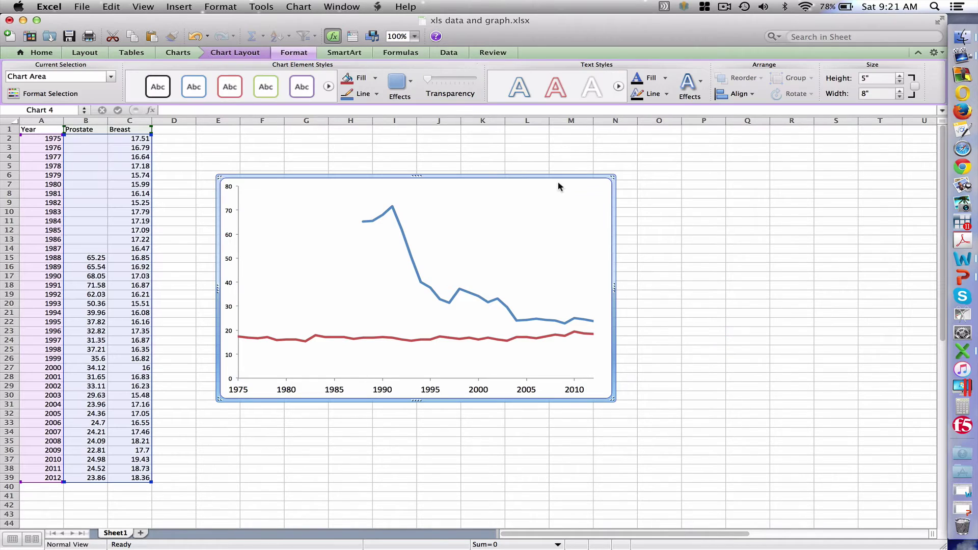
key("super+c")
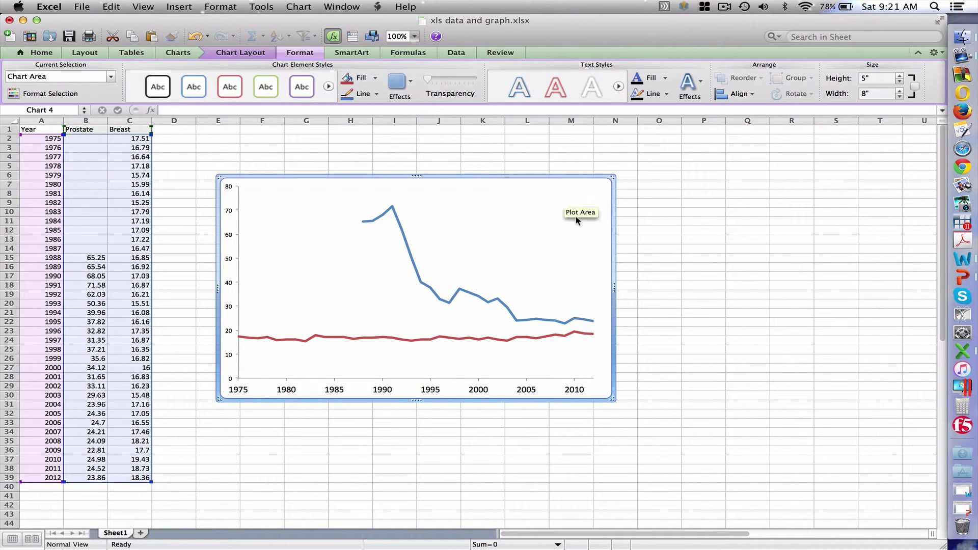
left_click(958, 505)
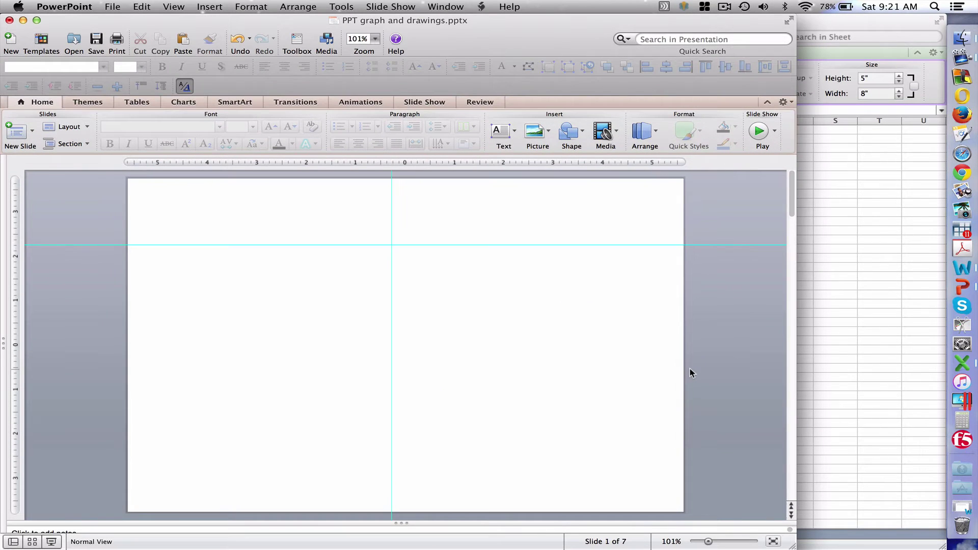
Paste the Excel chart onto slide 1 and select its vertical axis
key("super+v")
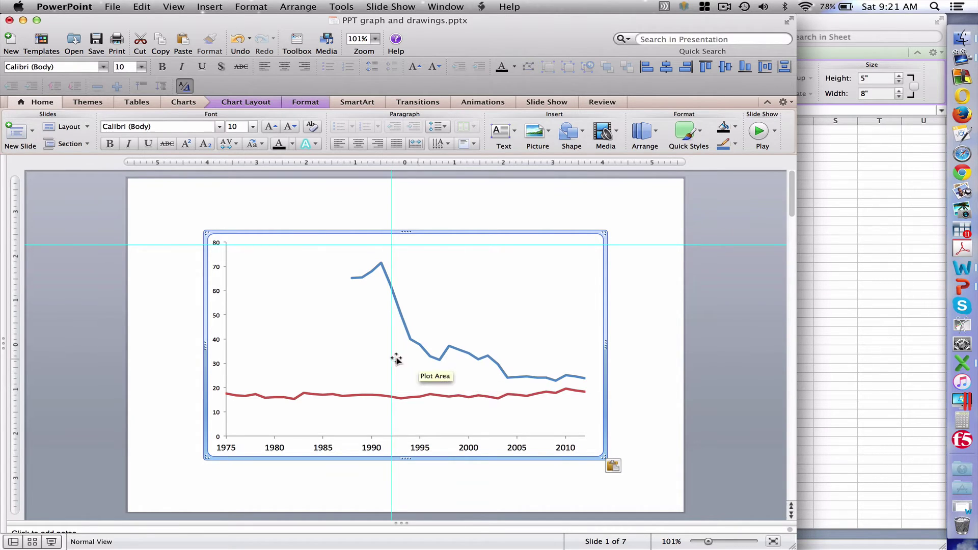
left_click(215, 319)
Give the vertical axis 14 pt labels and a fixed maximum of 75
double_click(215, 319)
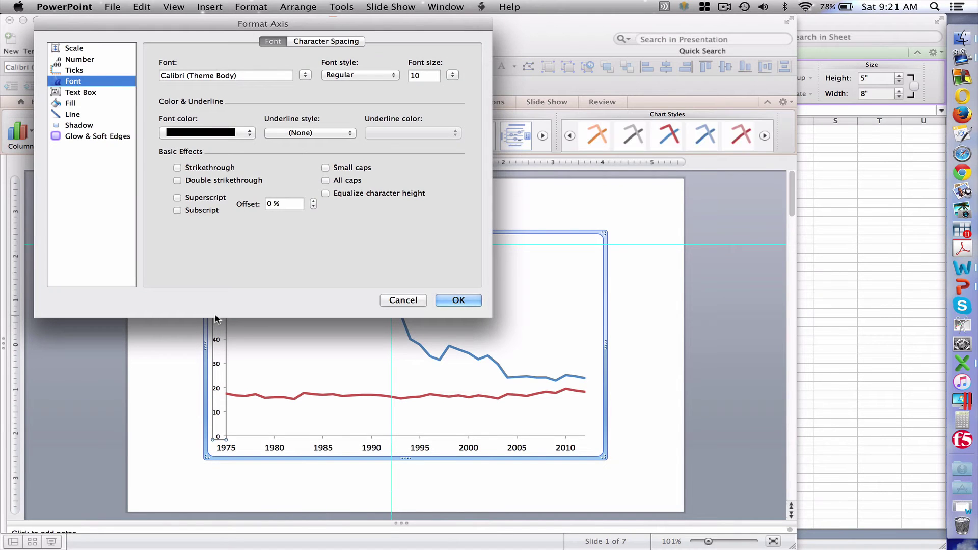
left_click(453, 75)
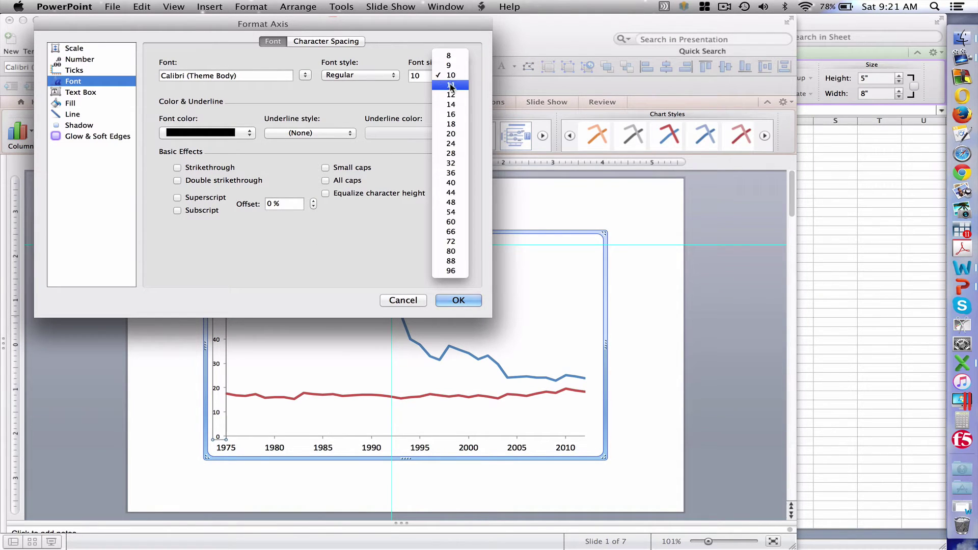
left_click(449, 105)
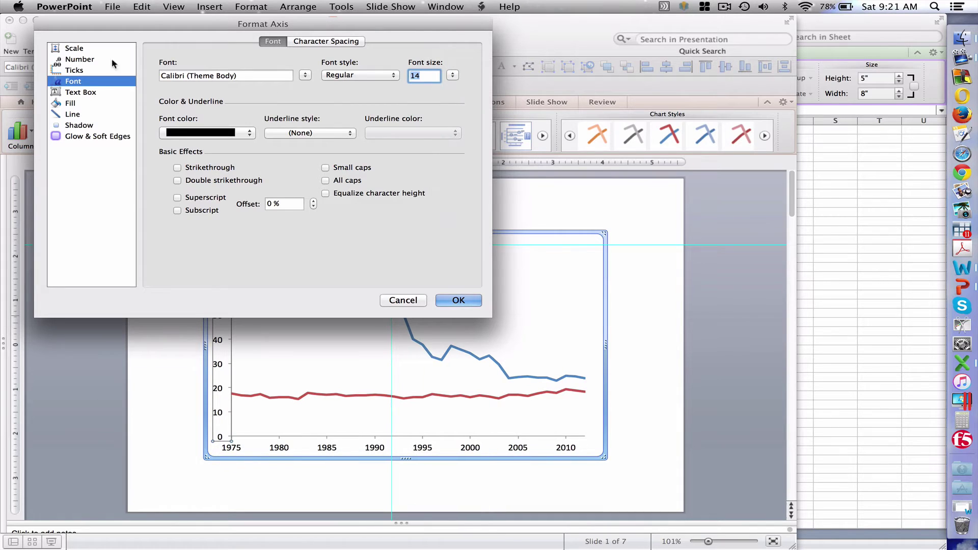
left_click(74, 49)
left_click(173, 98)
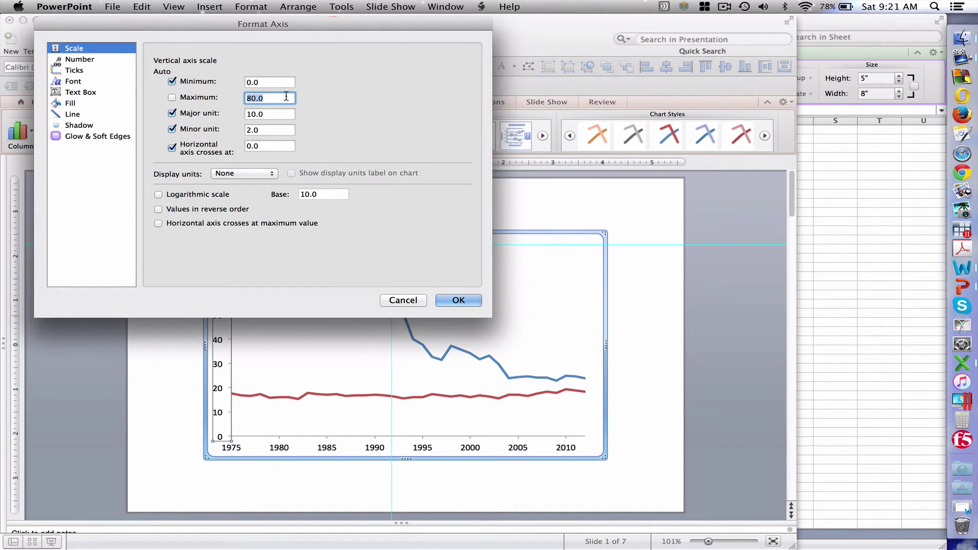
left_click(173, 81)
left_click(271, 97)
key("BackSpace")
key("BackSpace")
key("BackSpace")
key("BackSpace")
type("10")
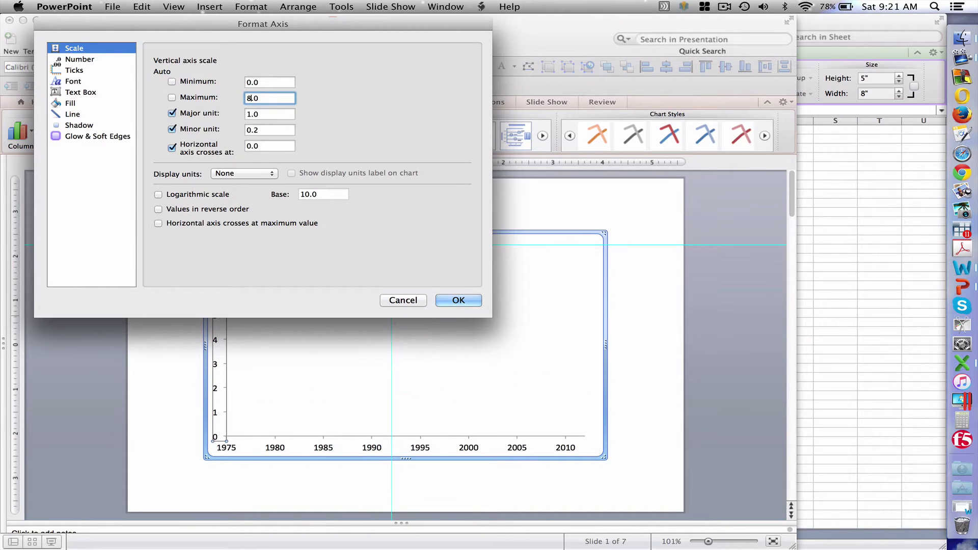
key("Left")
key("BackSpace")
type("75.")
left_click(455, 300)
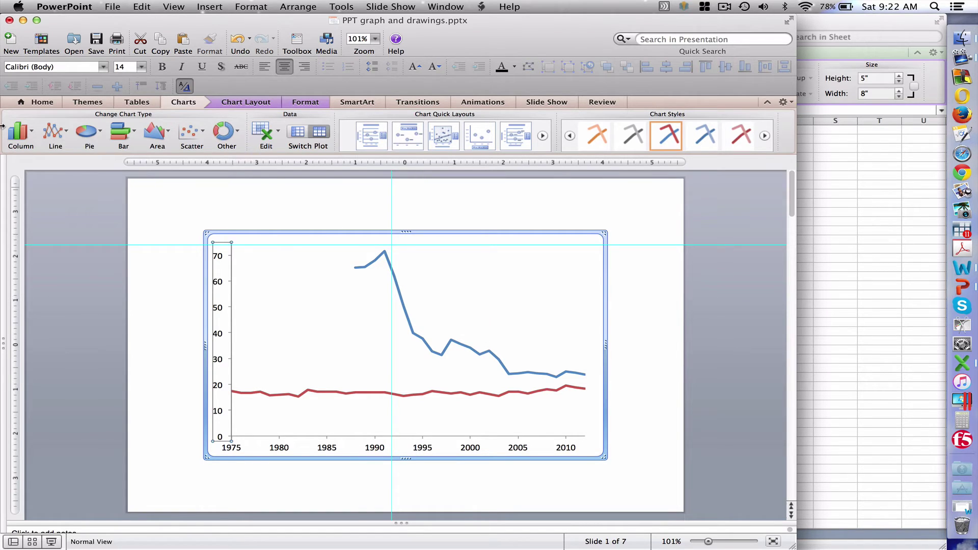
Add a 'Year' text box below the horizontal axis and nudge it up toward it
left_click(43, 102)
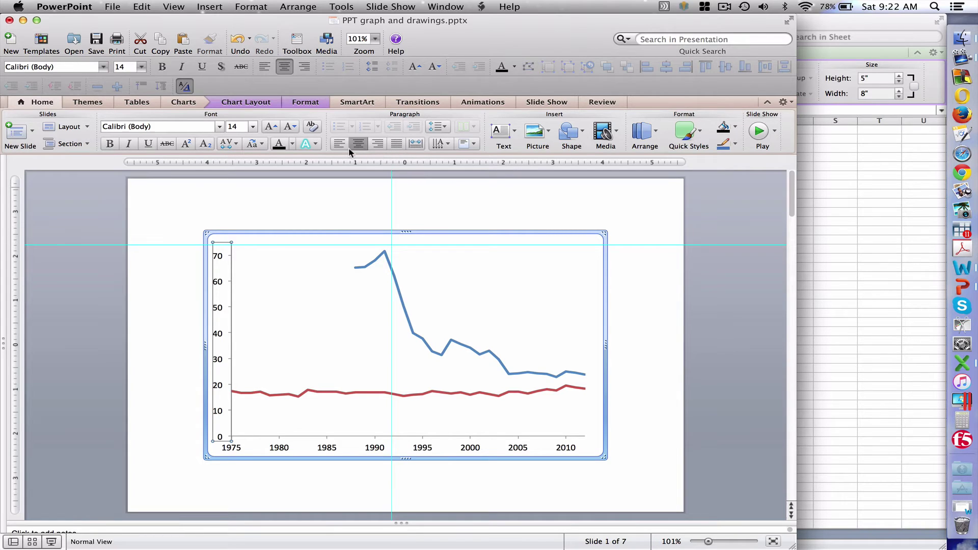
left_click(504, 135)
left_click(515, 158)
left_click(392, 478)
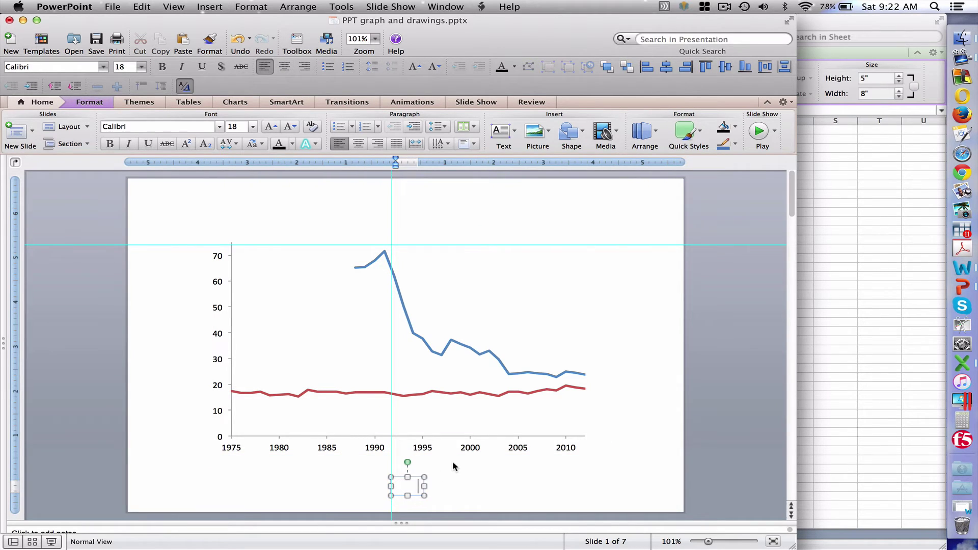
left_click(410, 477)
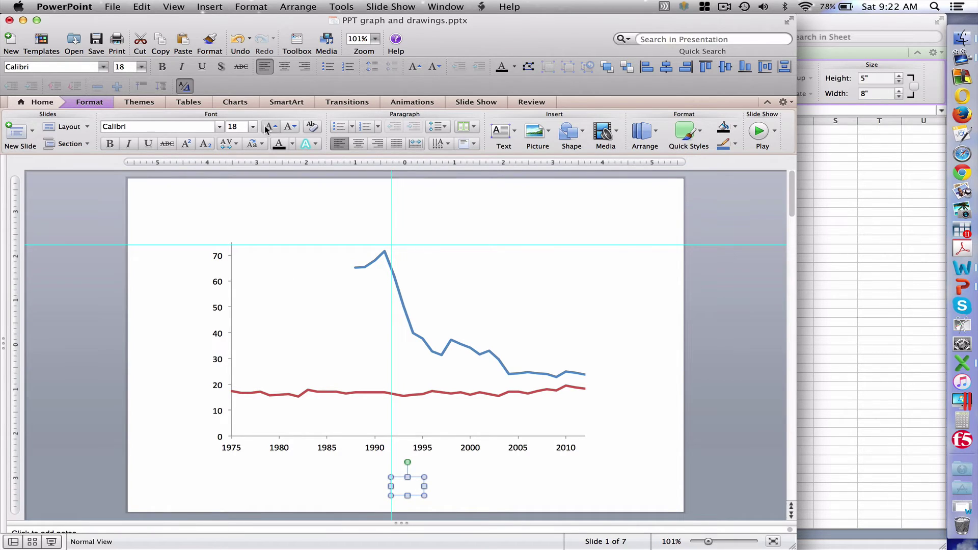
type("Year")
key("Up")
key("Up")
key("Up")
key("Up")
key("Up")
key("Up")
key("Up")
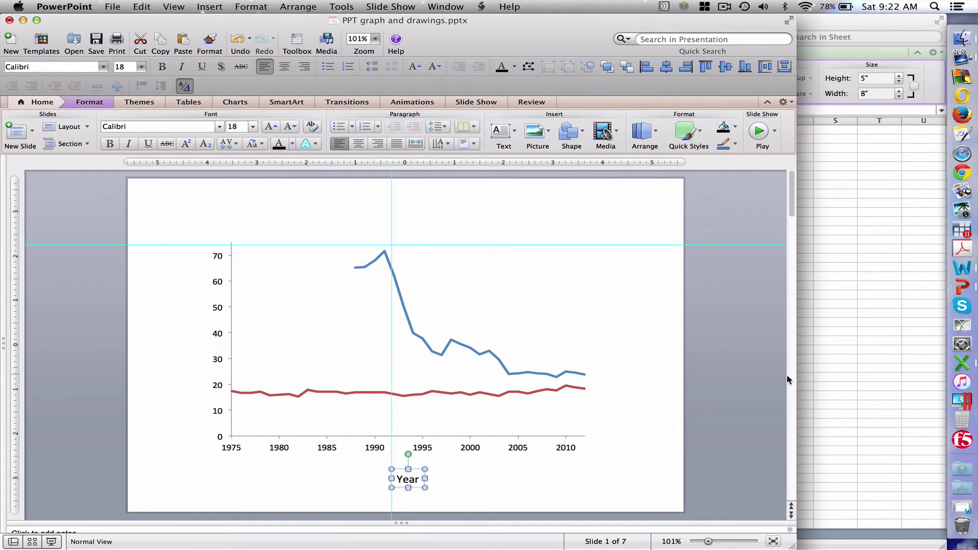
Go to slide 5, the version with the mammography and PSA bands
scroll(791, 380, "down", 2)
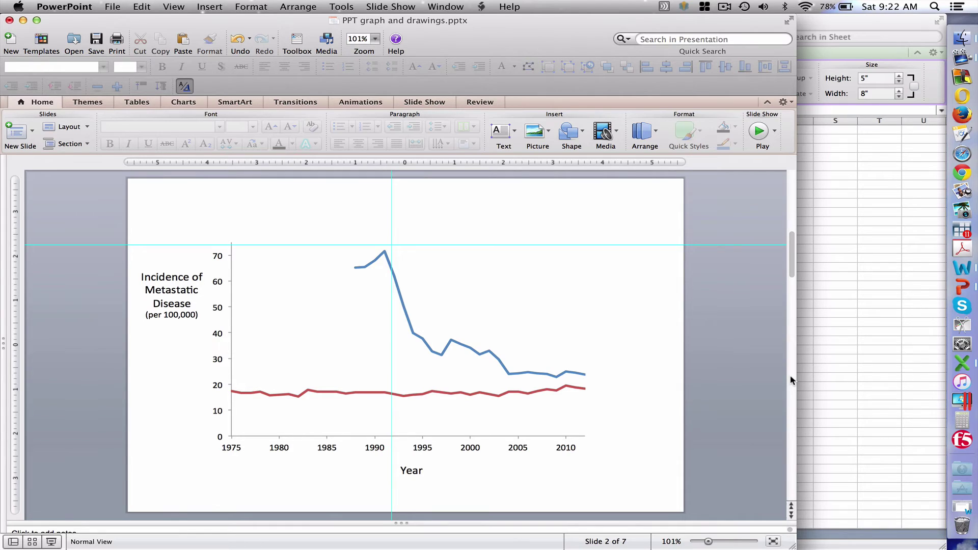
scroll(791, 381, "down", 2)
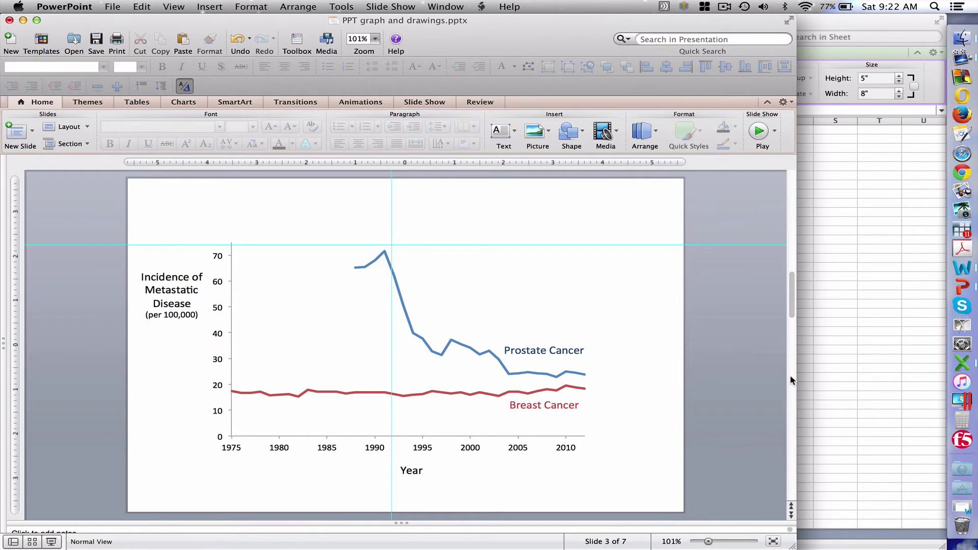
left_click(791, 380)
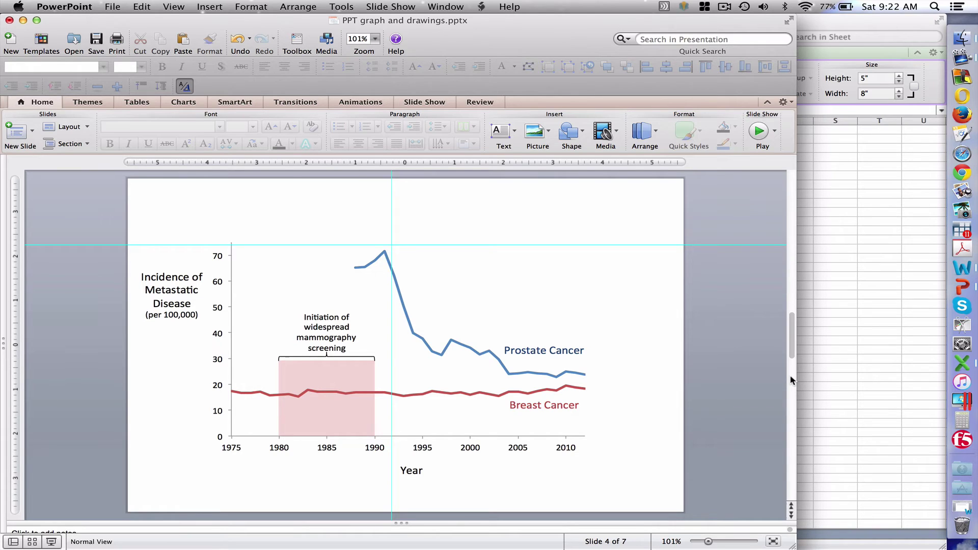
left_click(791, 380)
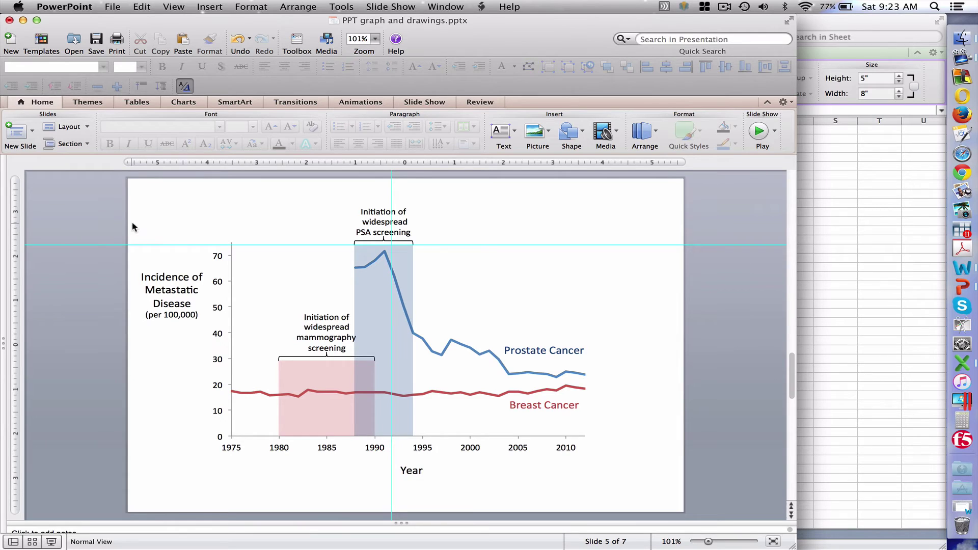
Copy everything on slide 5 and bring up word doc.docx
key("super+a")
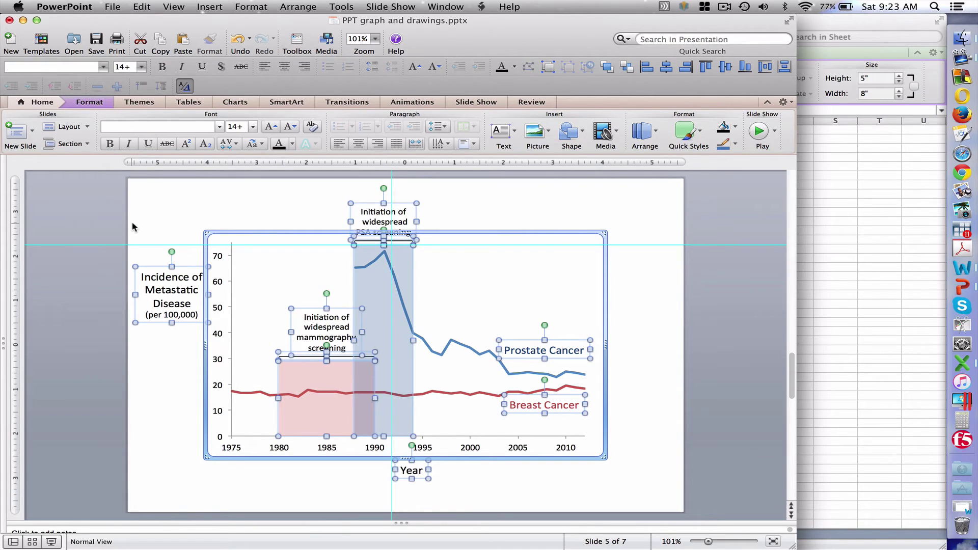
key("super+c")
left_click(963, 512)
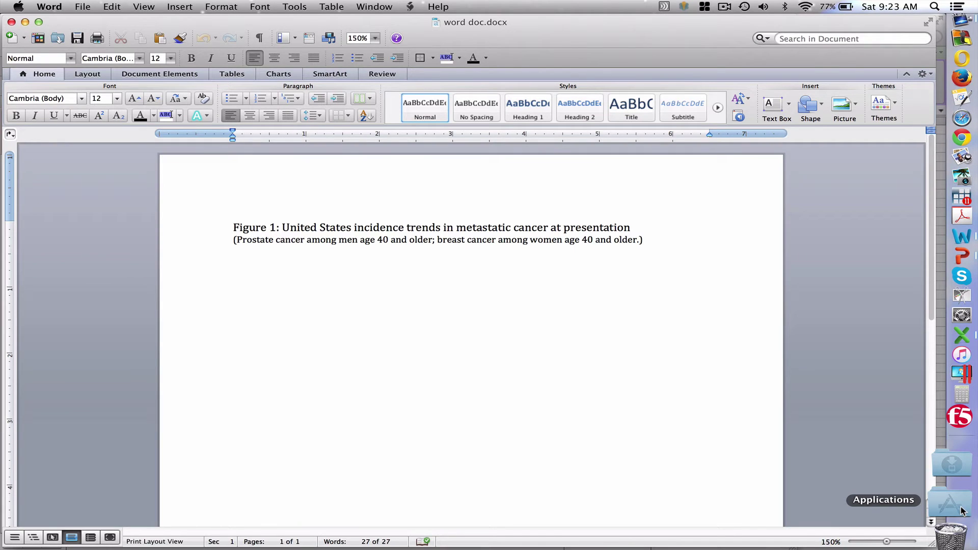
key("super+c")
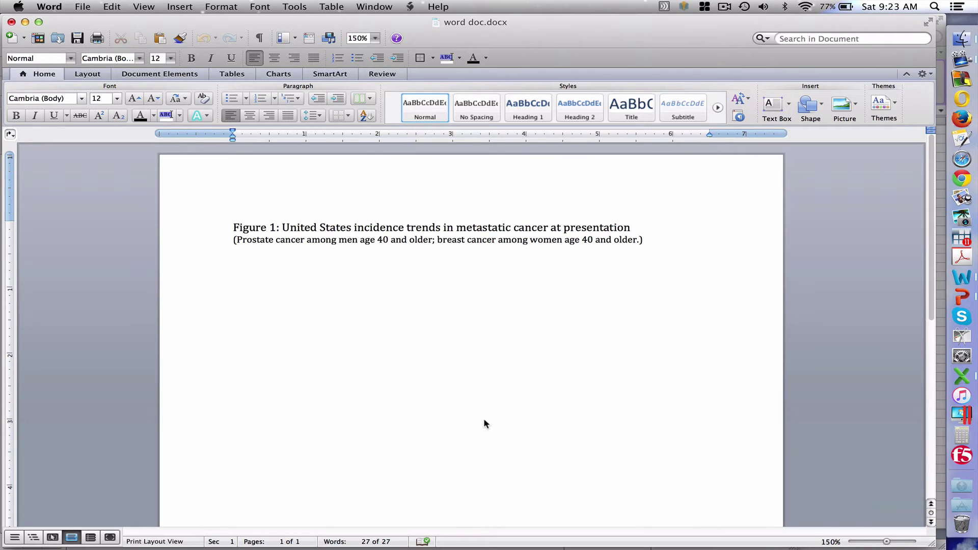
key("super+v")
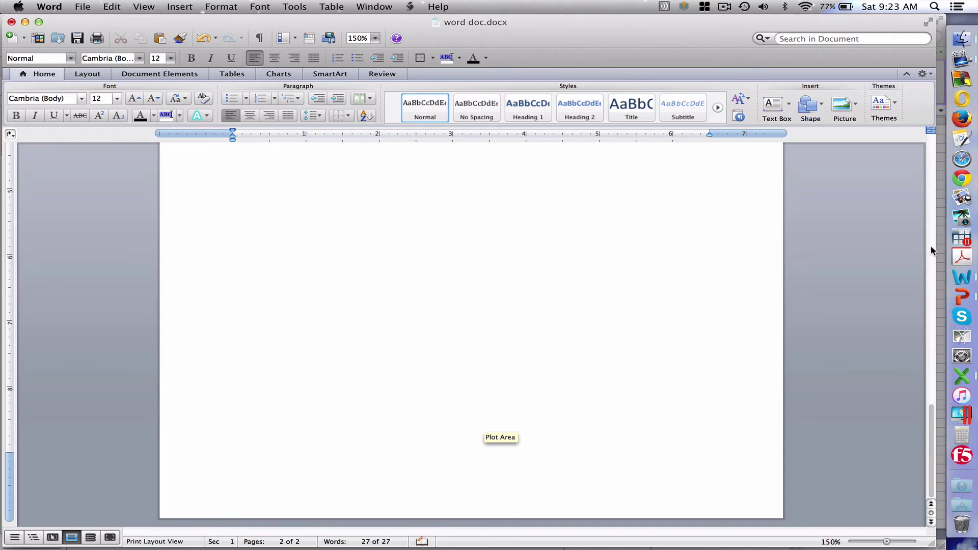
scroll(932, 249, "up", 8)
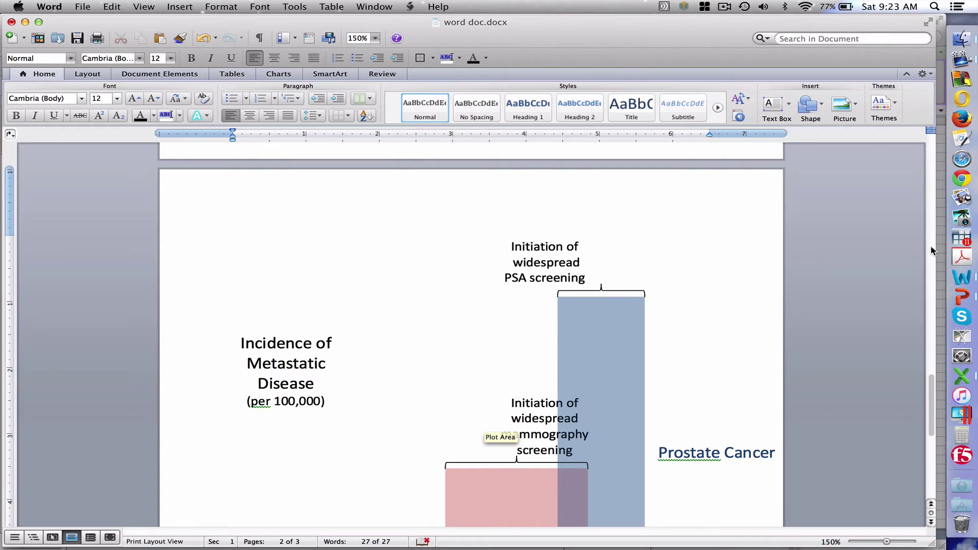
scroll(931, 249, "up", 5)
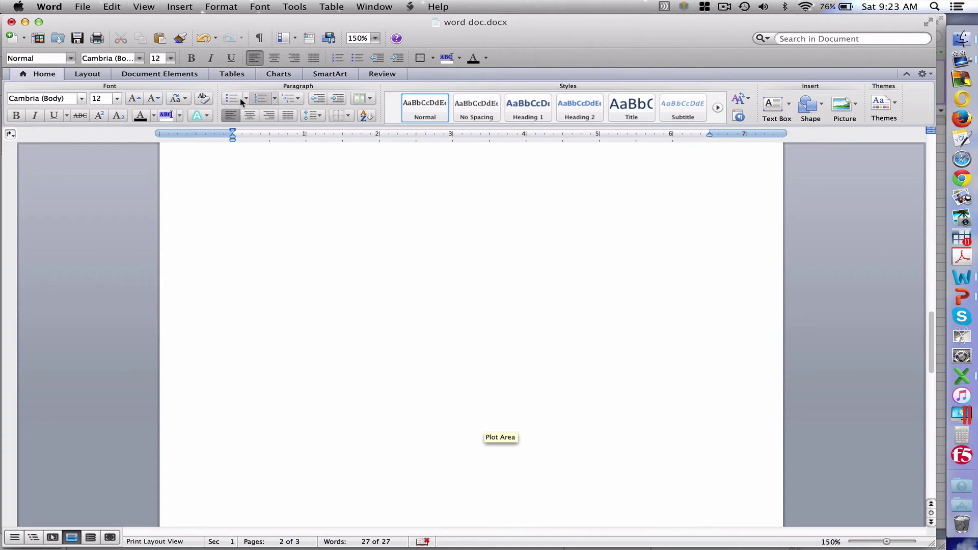
left_click(203, 38)
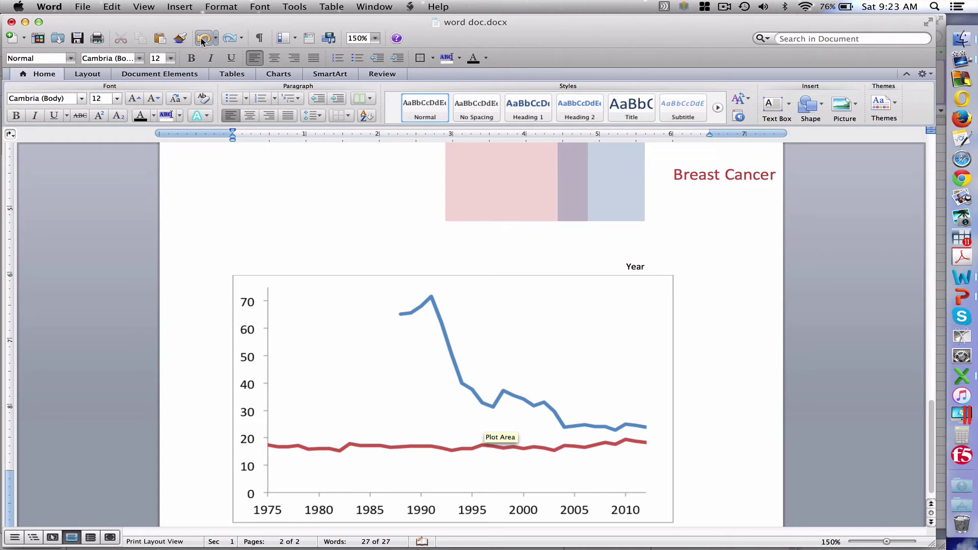
left_click(203, 38)
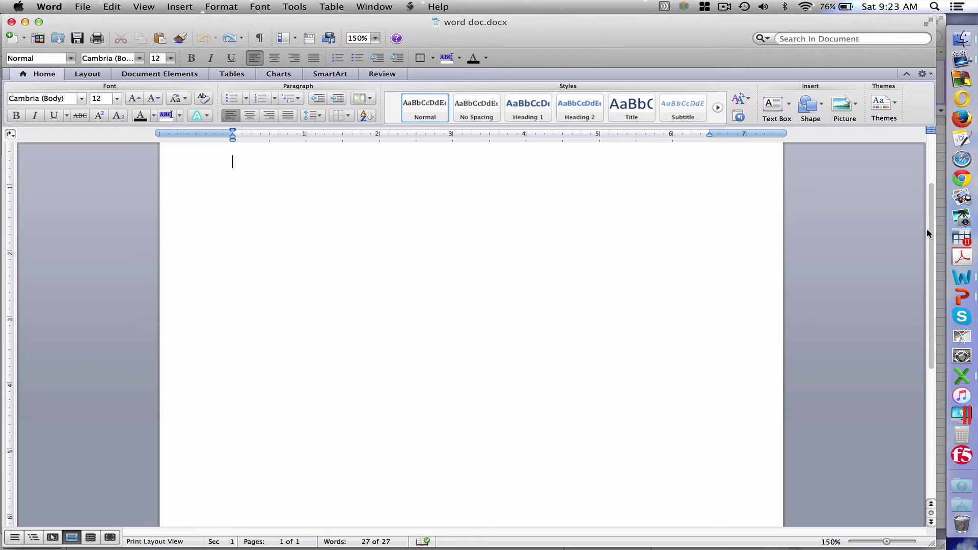
left_click_drag(932, 234, 933, 227)
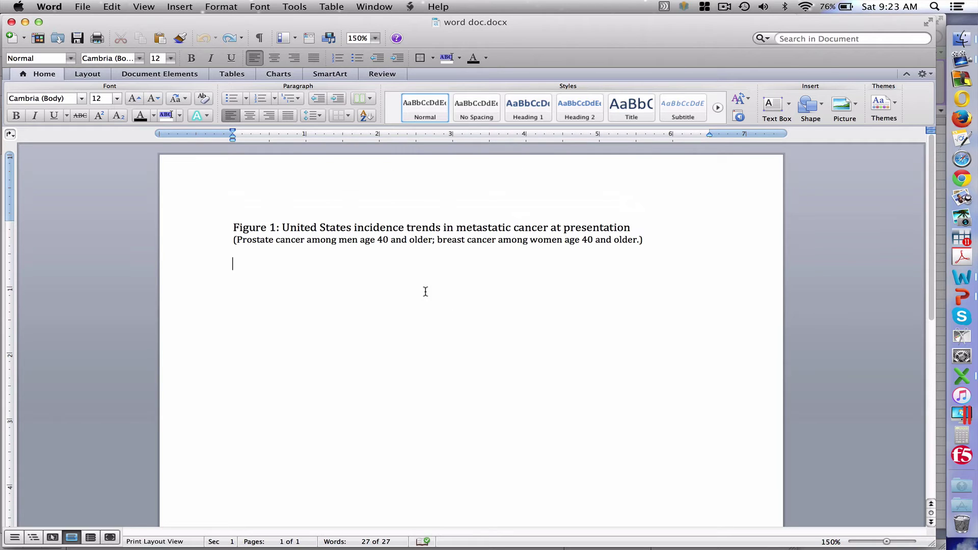
Use Paste Special to insert the chart as PDF below the Figure 1 caption
left_click(110, 7)
left_click(142, 107)
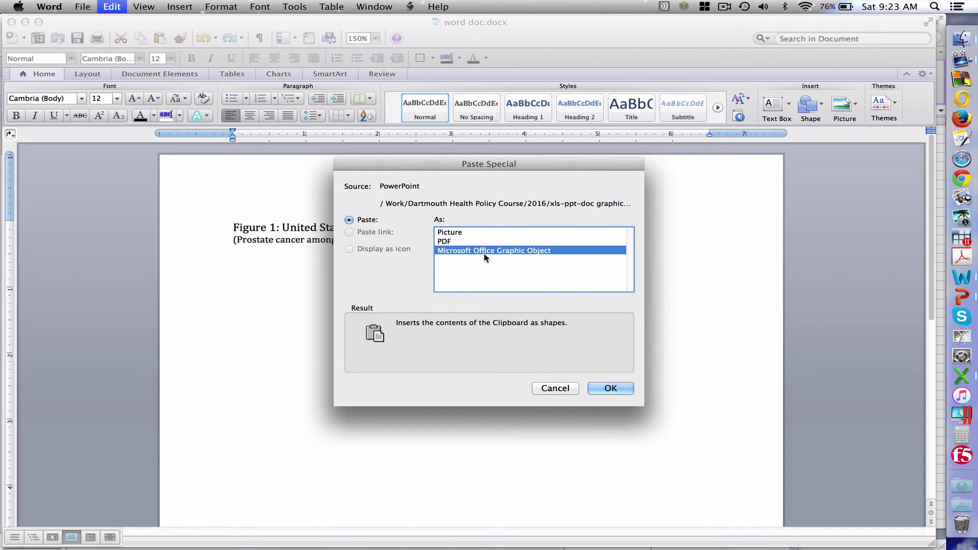
left_click(455, 242)
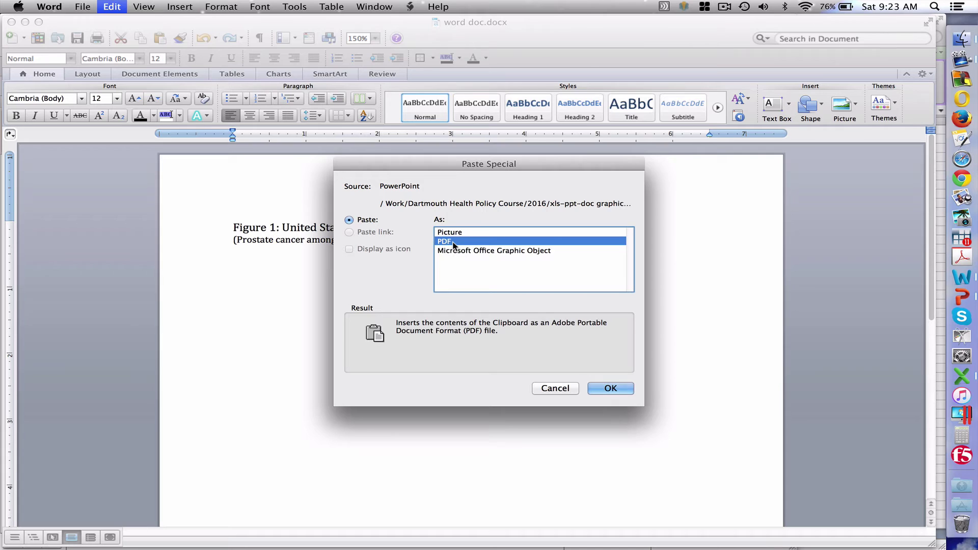
left_click(627, 388)
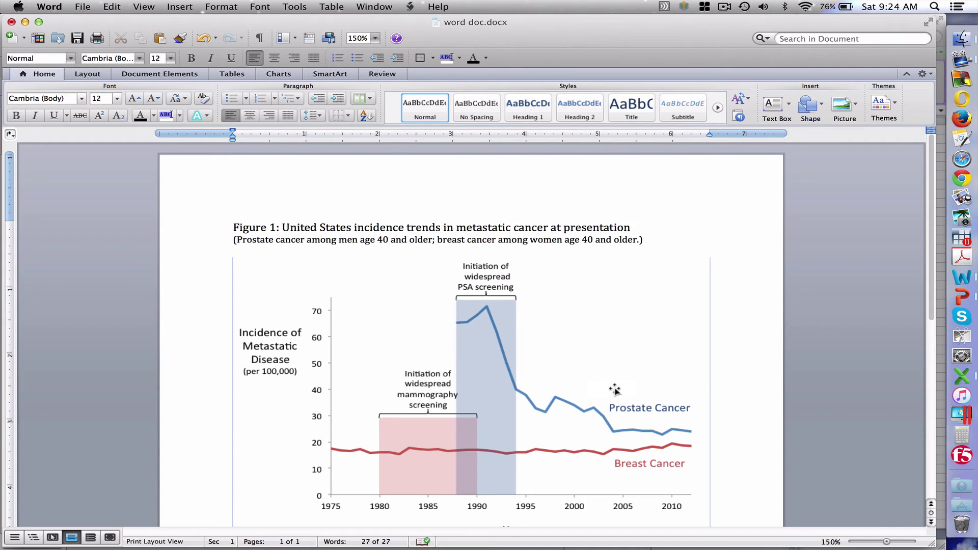